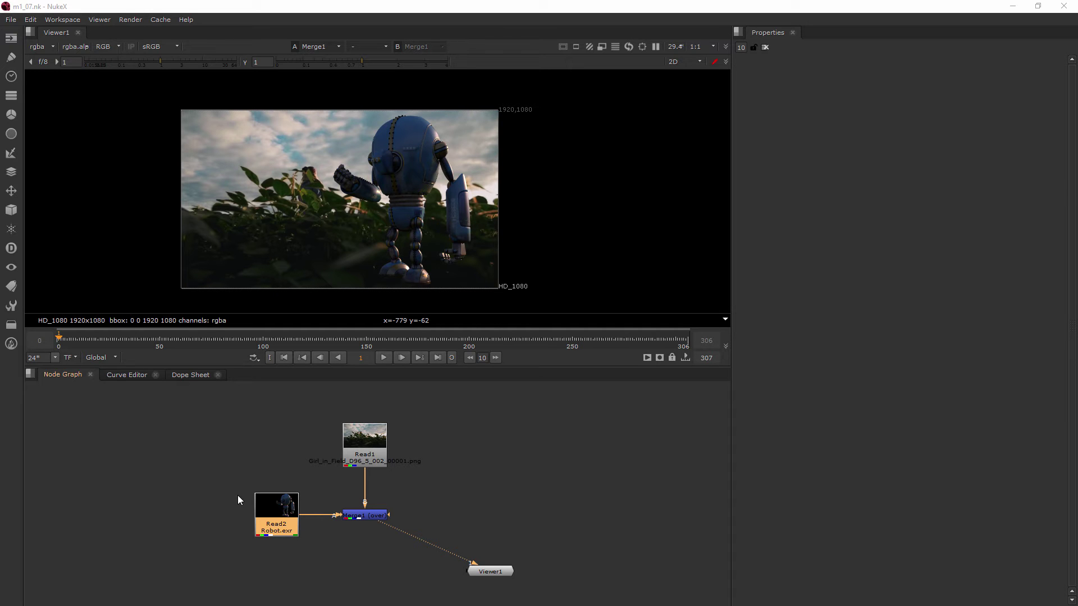
# Move Read2 farther from Merge1 and add an unconnected Transform node in empty space beside the Read1–Merge1 branch.
pyautogui.moveTo(287, 514)
pyautogui.mouseDown()
pyautogui.moveTo(243, 514)
pyautogui.moveTo(272, 515)
pyautogui.mouseUp()
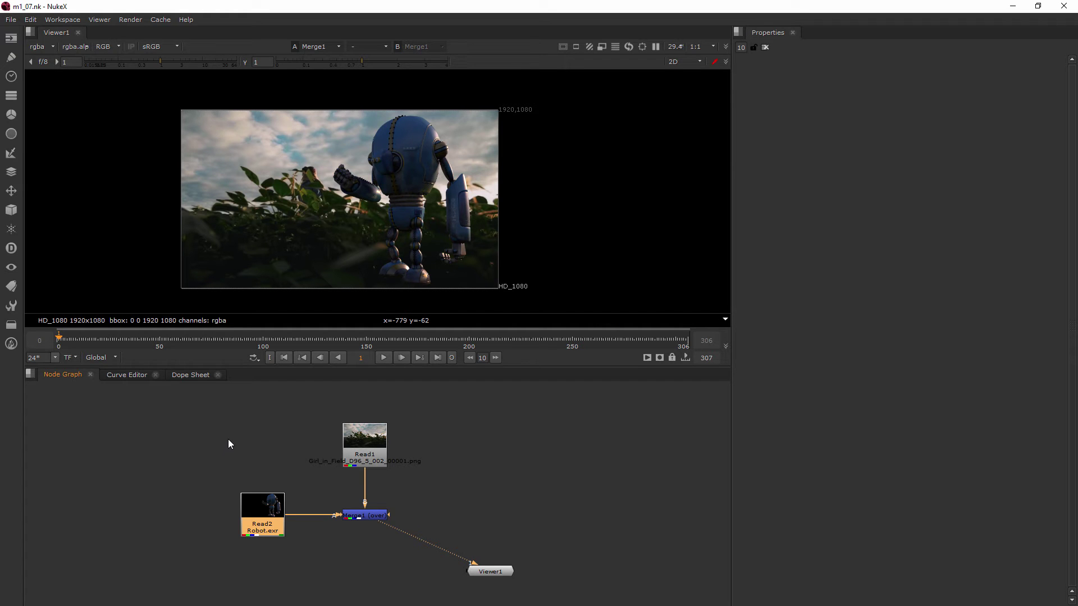
pyautogui.keyDown('ctrl'); pyautogui.keyDown('shift'); pyautogui.moveTo(402, 147); pyautogui.dragTo(351, 133); pyautogui.keyUp('shift'); pyautogui.keyUp('ctrl')
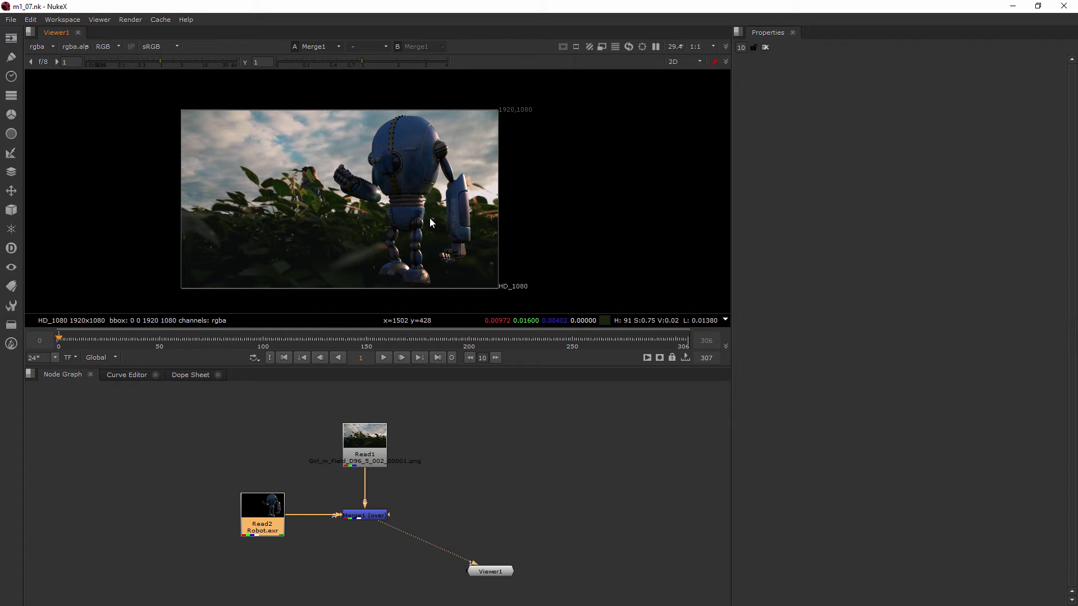
pyautogui.click(428, 491)
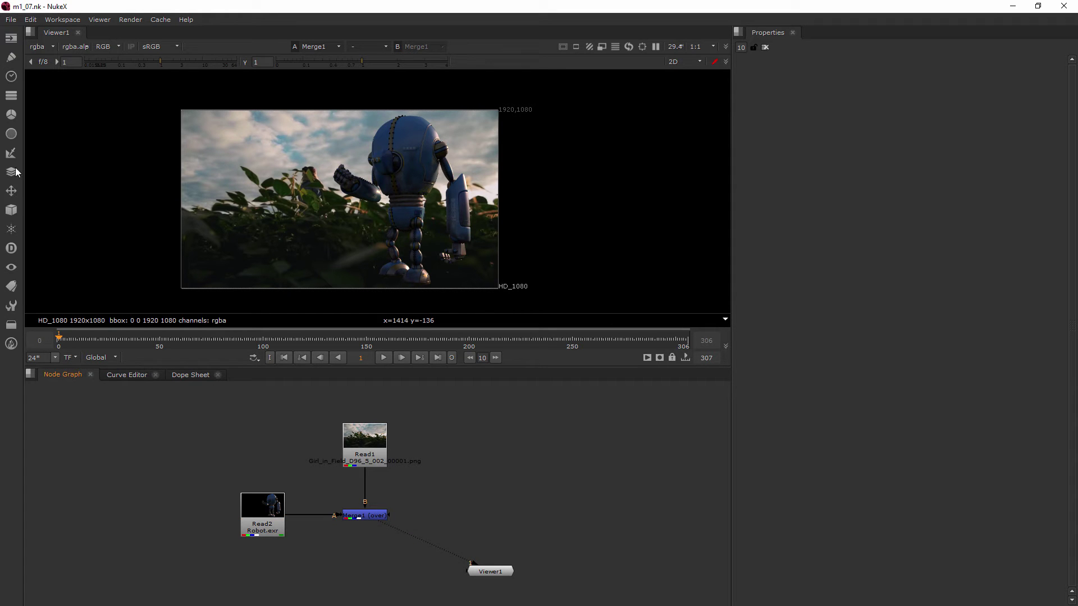
pyautogui.click(12, 192)
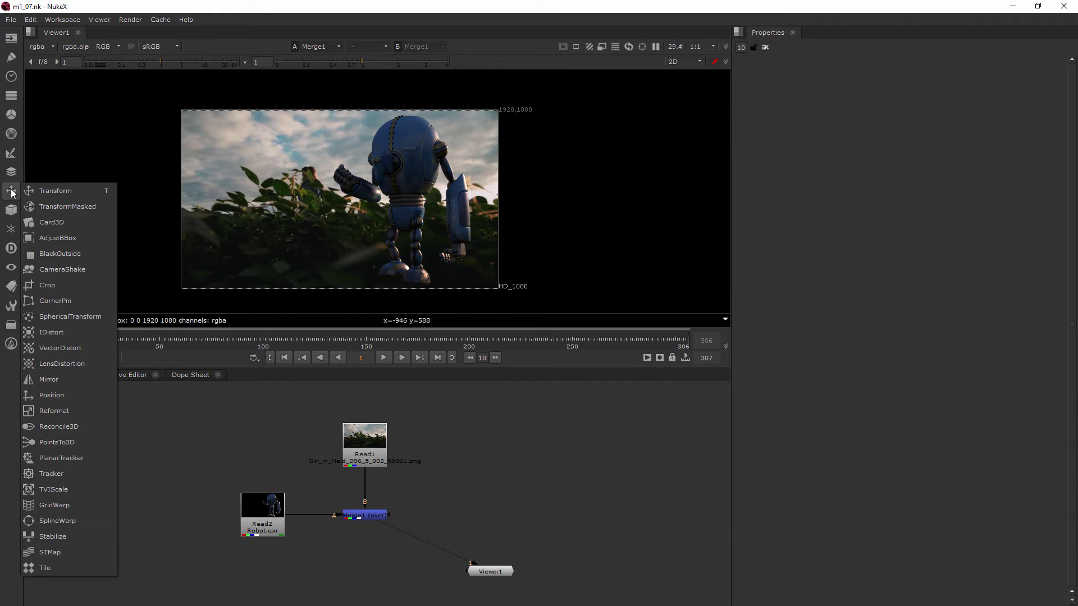
pyautogui.click(54, 191)
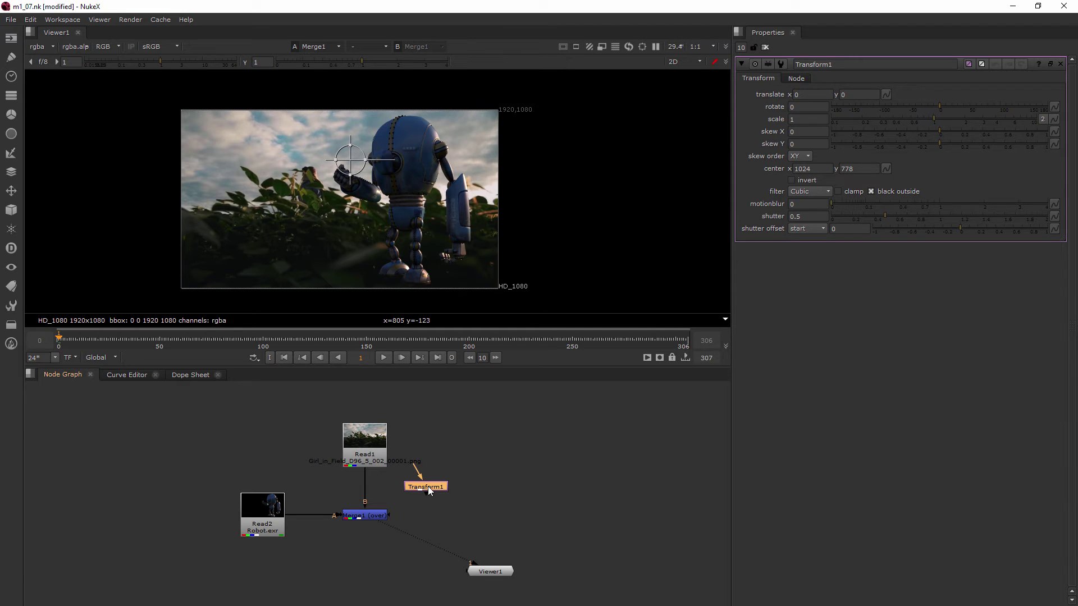
pyautogui.moveTo(427, 490); pyautogui.dragTo(489, 496)
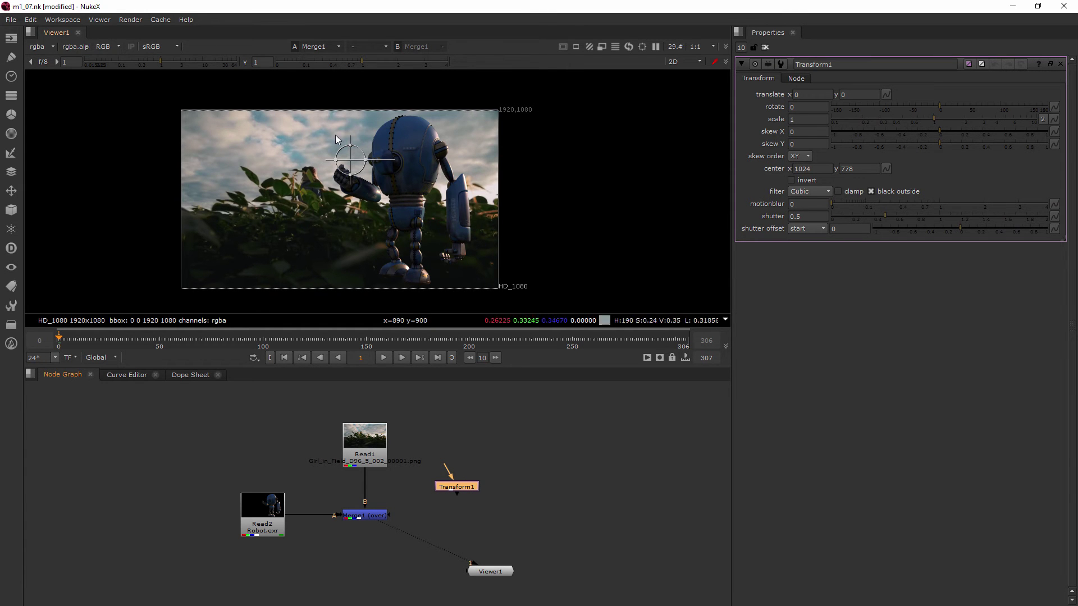
# Try moving the whole composite with Transform1 inserted between Merge1 and Viewer1, undo the move and disconnect the node.
pyautogui.moveTo(456, 488); pyautogui.dragTo(406, 541)
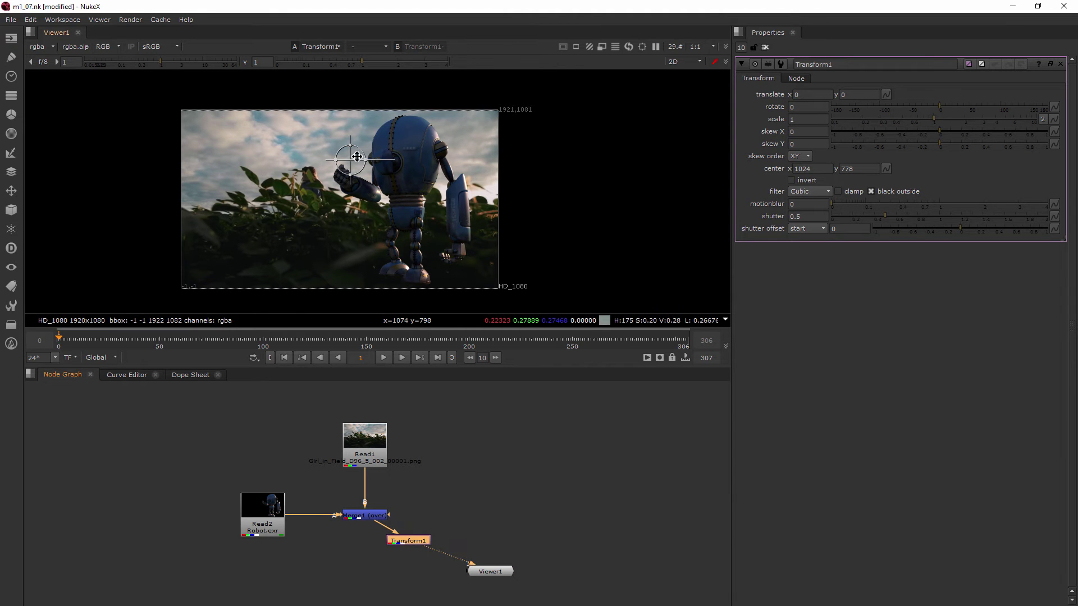
pyautogui.moveTo(348, 161); pyautogui.dragTo(332, 99)
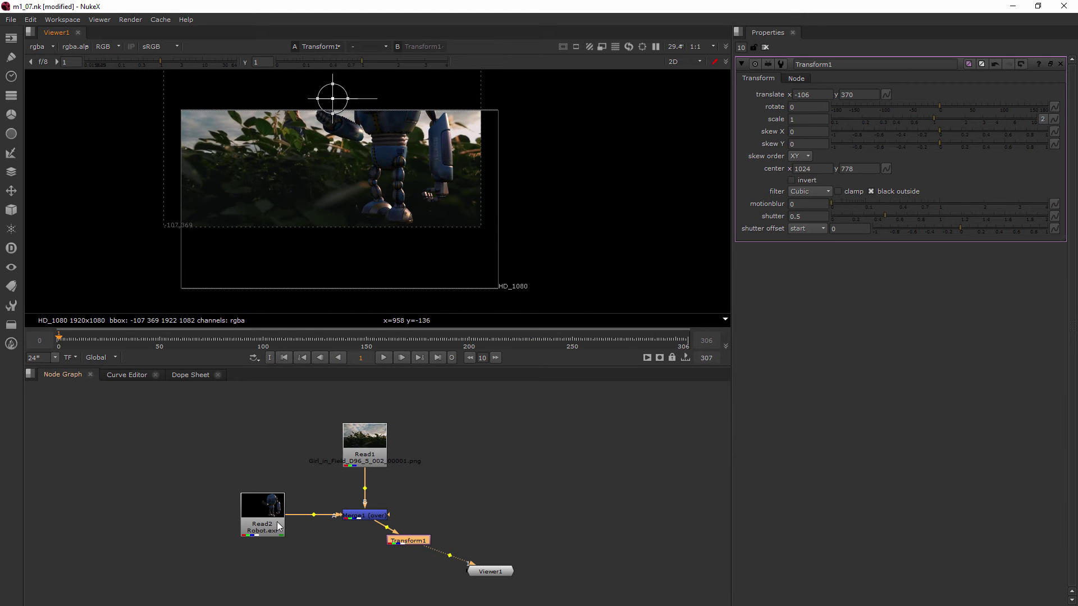
pyautogui.hotkey('ctrl', 'z')
pyautogui.hotkey('ctrl', 'z')
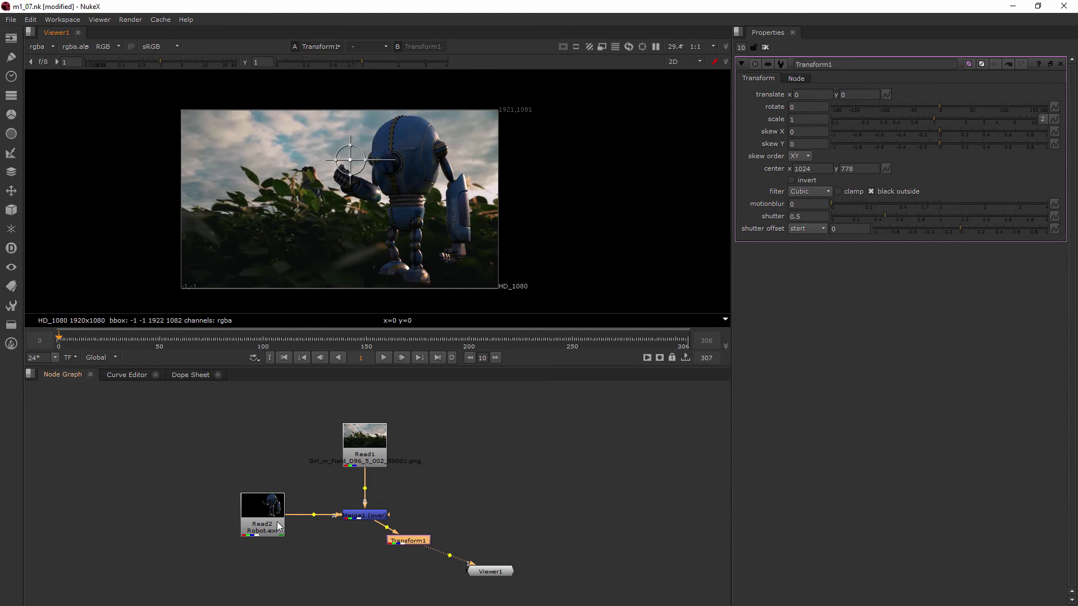
pyautogui.moveTo(421, 542); pyautogui.dragTo(372, 524)
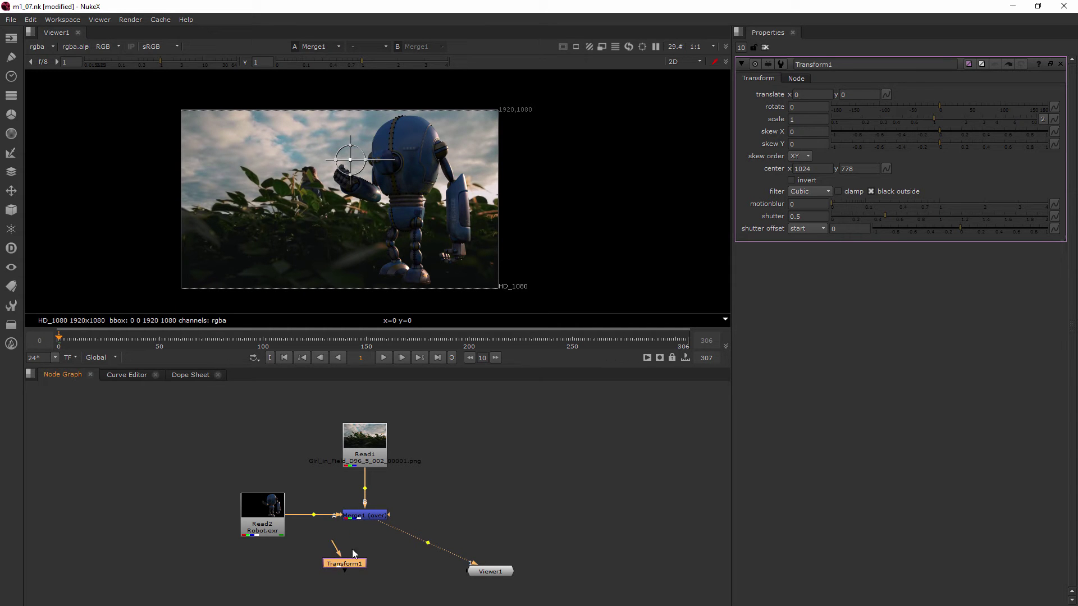
# Insert Transform1 on the connection between Read2 (Robot.exr) and Merge1's A input.
pyautogui.moveTo(353, 566); pyautogui.dragTo(320, 516)
pyautogui.moveTo(350, 162); pyautogui.dragTo(245, 131)
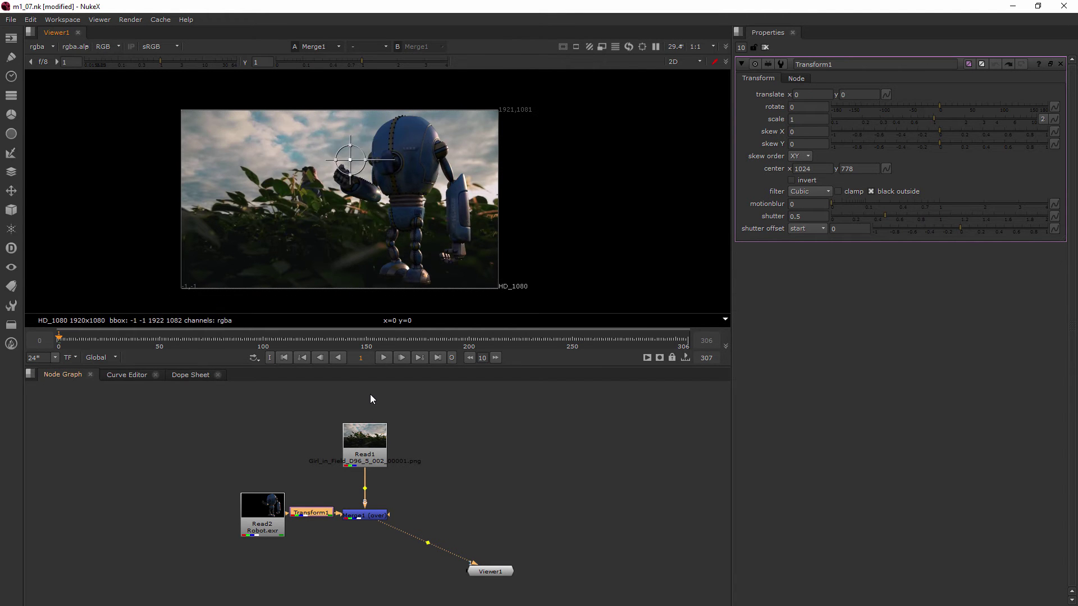
pyautogui.hotkey('ctrl', 'shift', 'x')
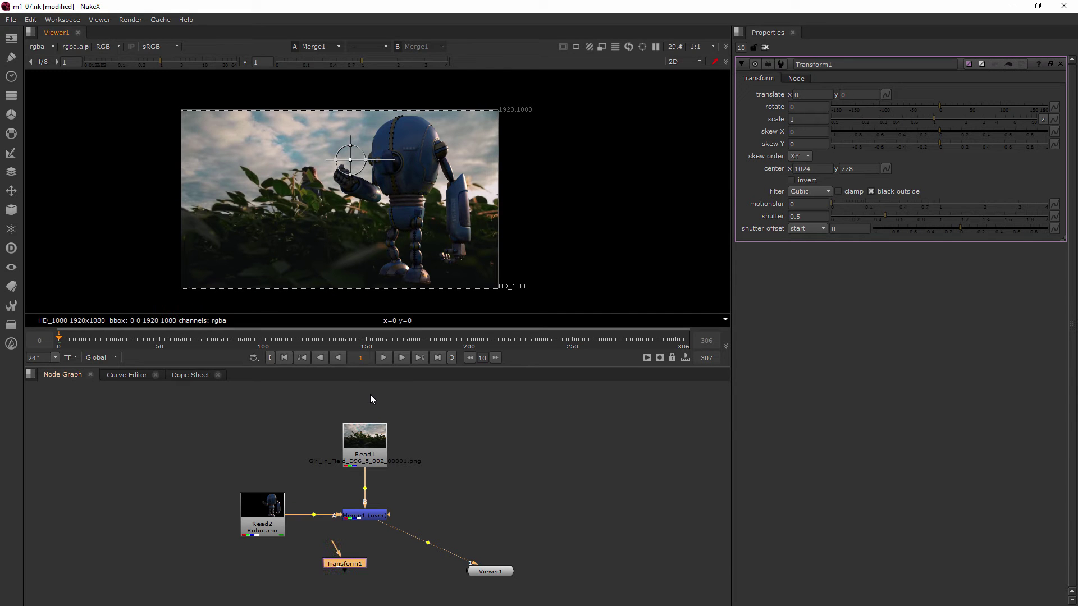
pyautogui.moveTo(358, 564); pyautogui.dragTo(323, 517)
pyautogui.click(510, 473)
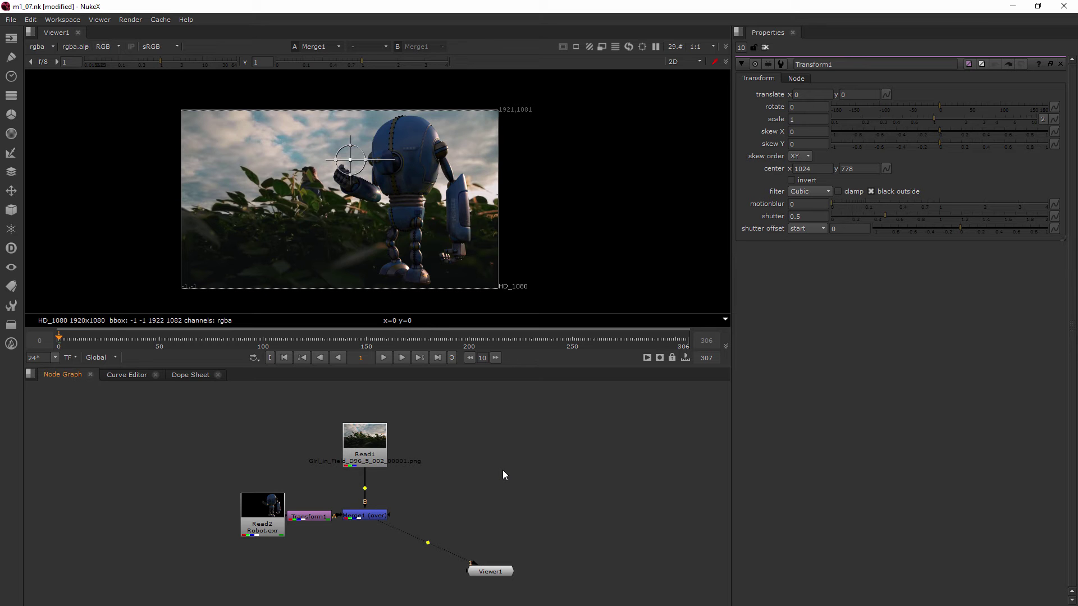
# Try shifting only the robot across the frame with Transform1's on-screen control, and undo the moves.
pyautogui.moveTo(365, 161); pyautogui.dragTo(394, 161)
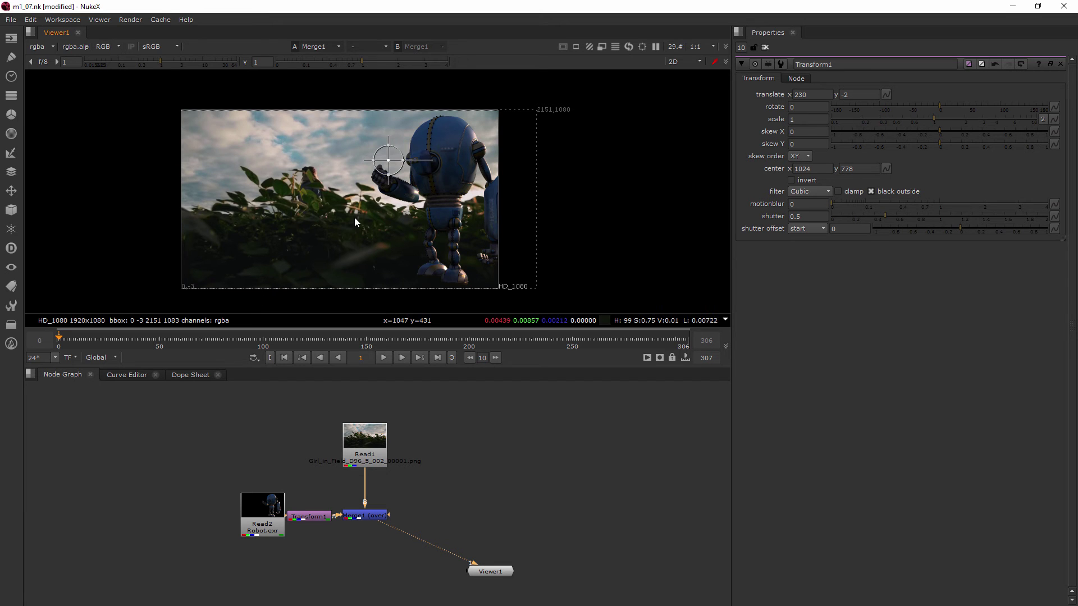
pyautogui.moveTo(387, 161); pyautogui.dragTo(423, 151)
pyautogui.hotkey('ctrl', 'z')
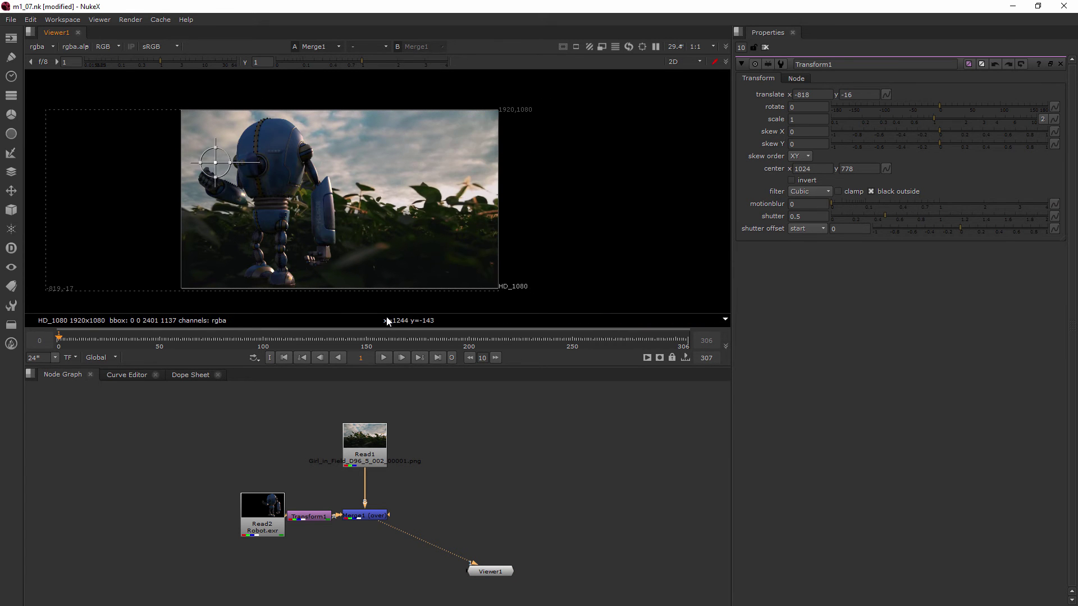
pyautogui.hotkey('ctrl', 'z')
pyautogui.hotkey('ctrl', 'z')
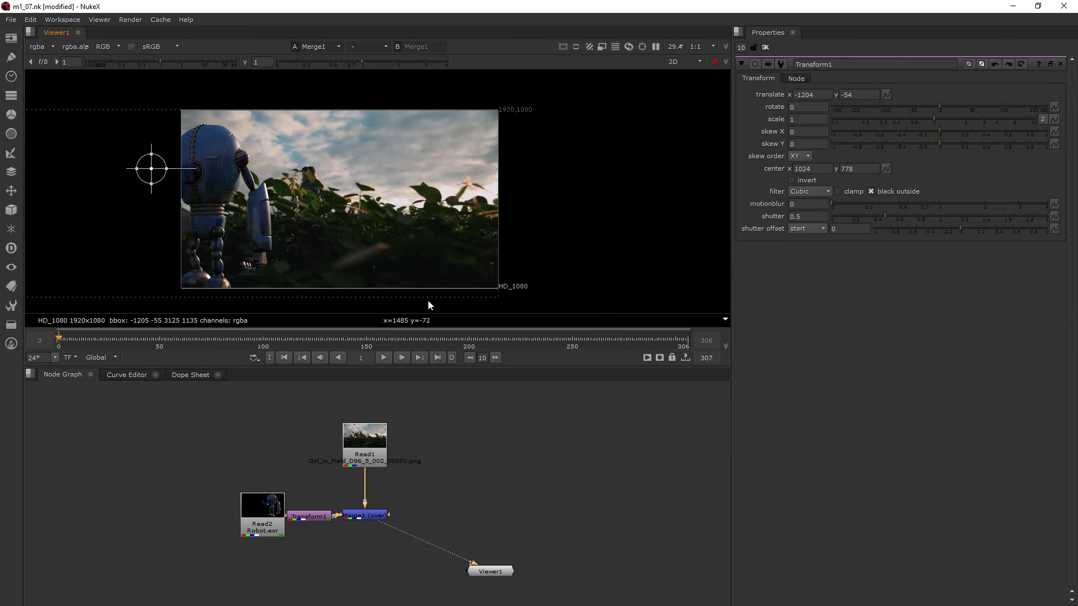
pyautogui.hotkey('ctrl', 'z')
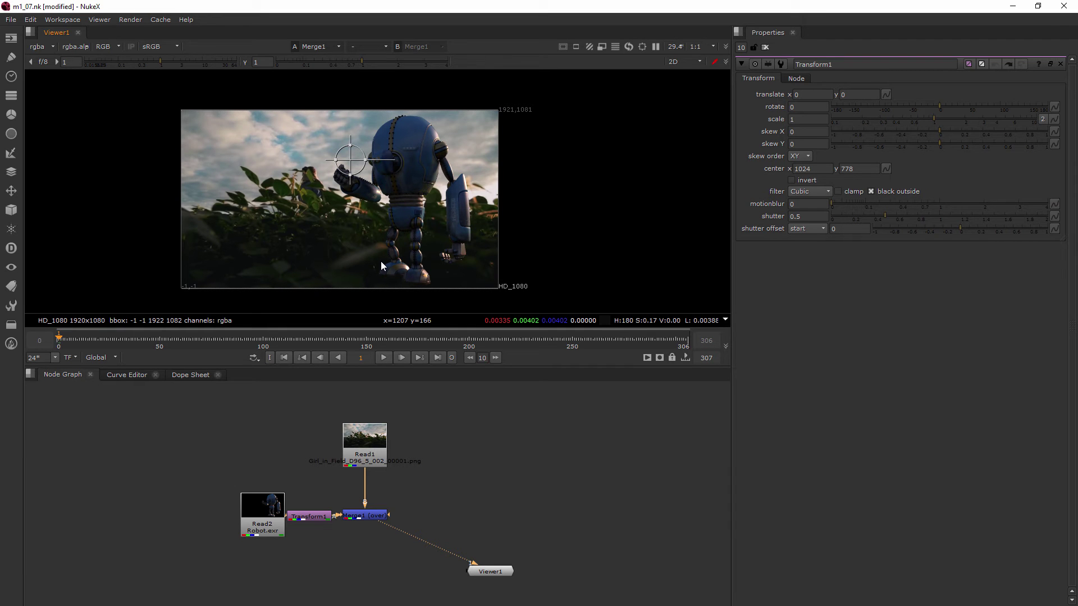
# Space Read2 and Transform1 farther apart in front of Merge1 in the node graph.
pyautogui.moveTo(264, 522); pyautogui.dragTo(236, 523)
pyautogui.moveTo(323, 514); pyautogui.dragTo(315, 516)
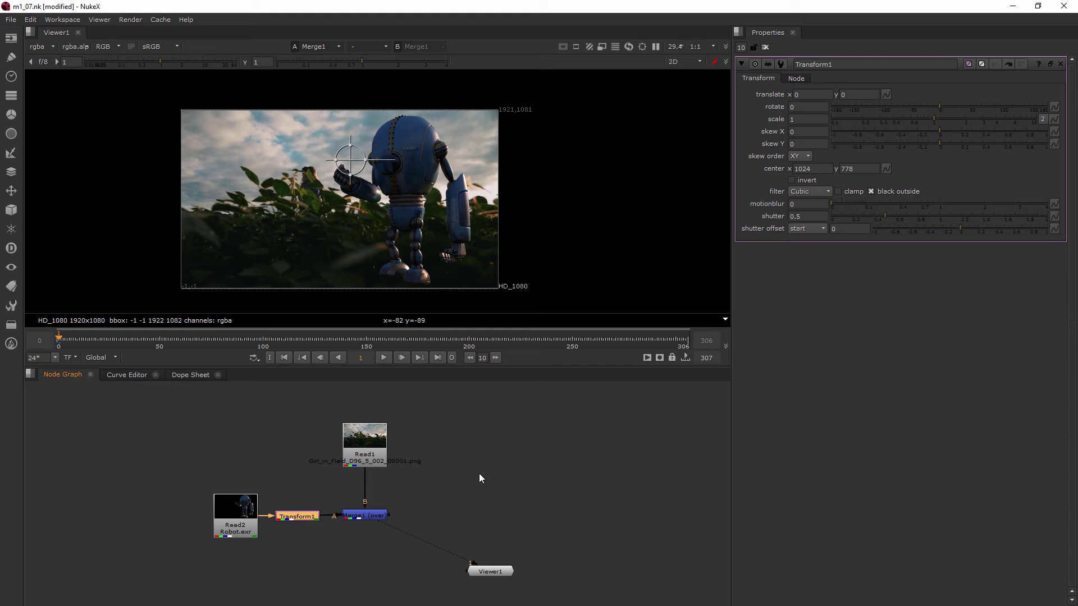
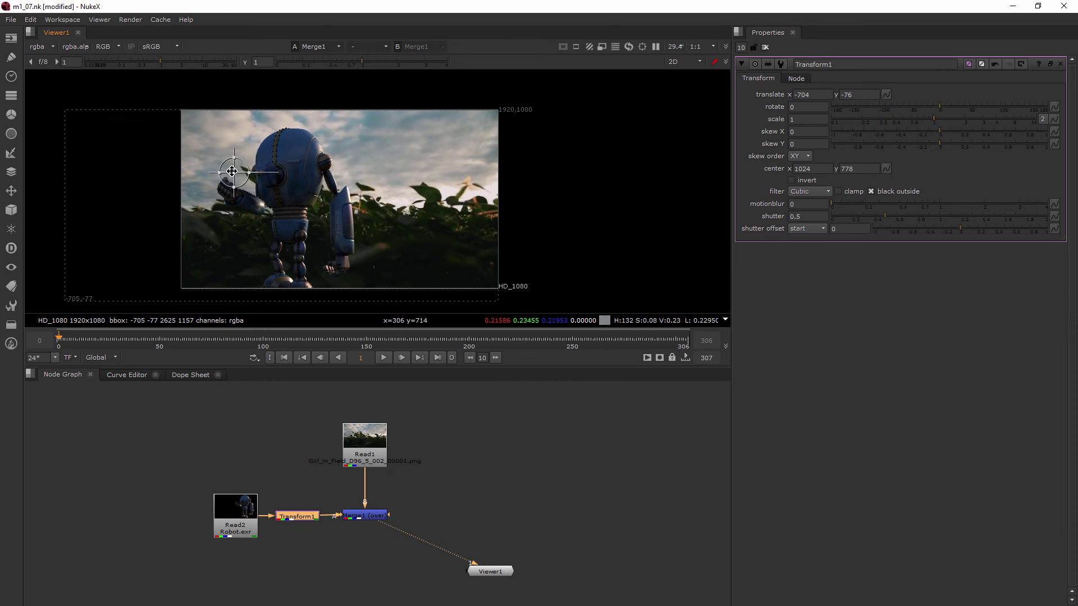
# Undo the robot's test translations, and try rotating it to -39 degrees before undoing that too.
pyautogui.hotkey('ctrl', 'z')
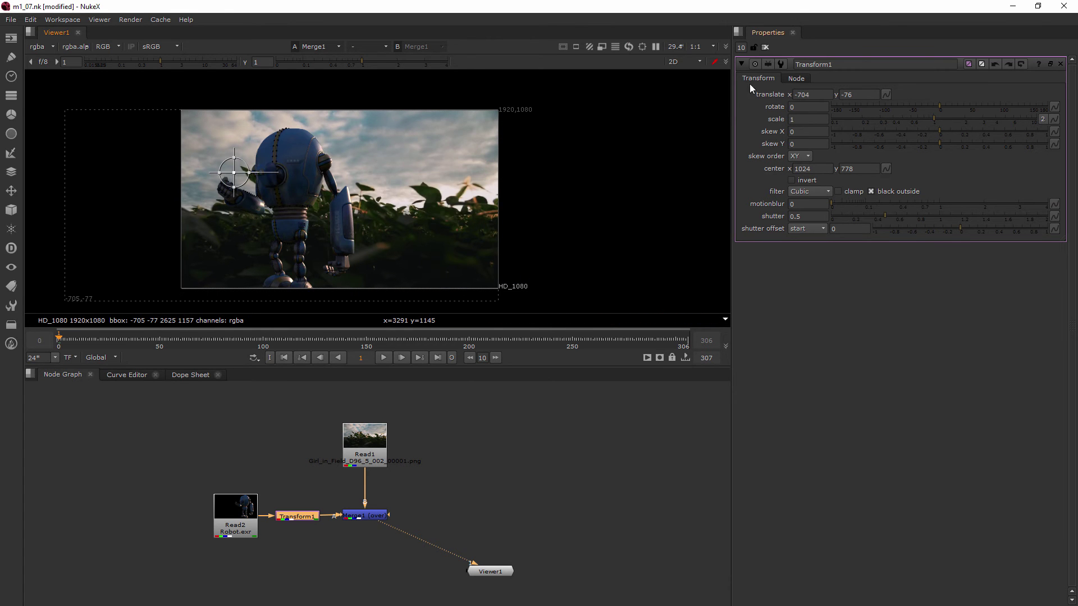
pyautogui.hotkey('ctrl', 'z')
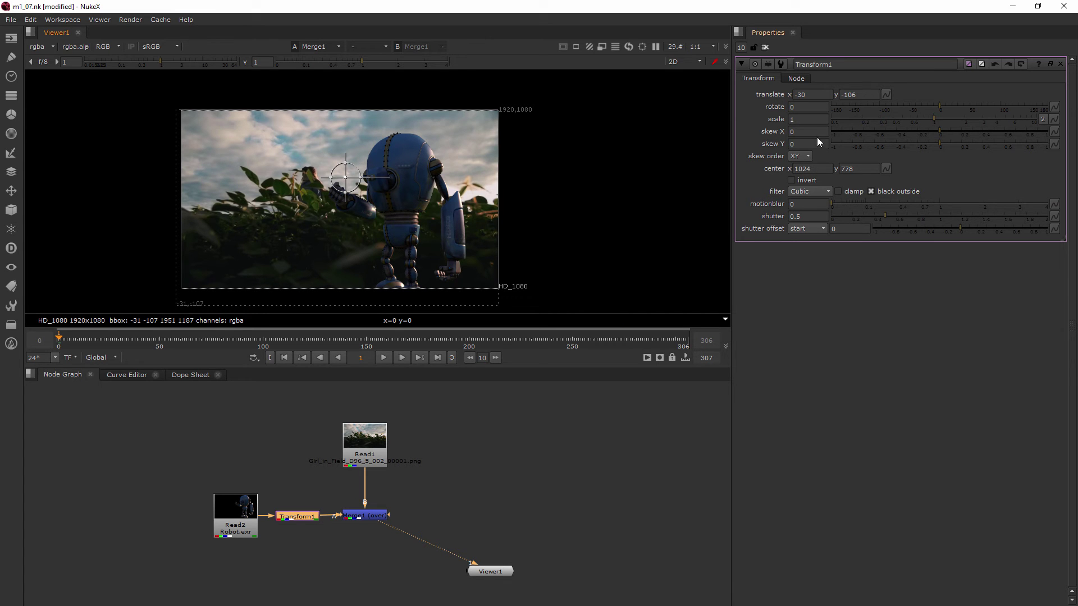
pyautogui.hotkey('ctrl', 'z')
pyautogui.hotkey('ctrl', 'z')
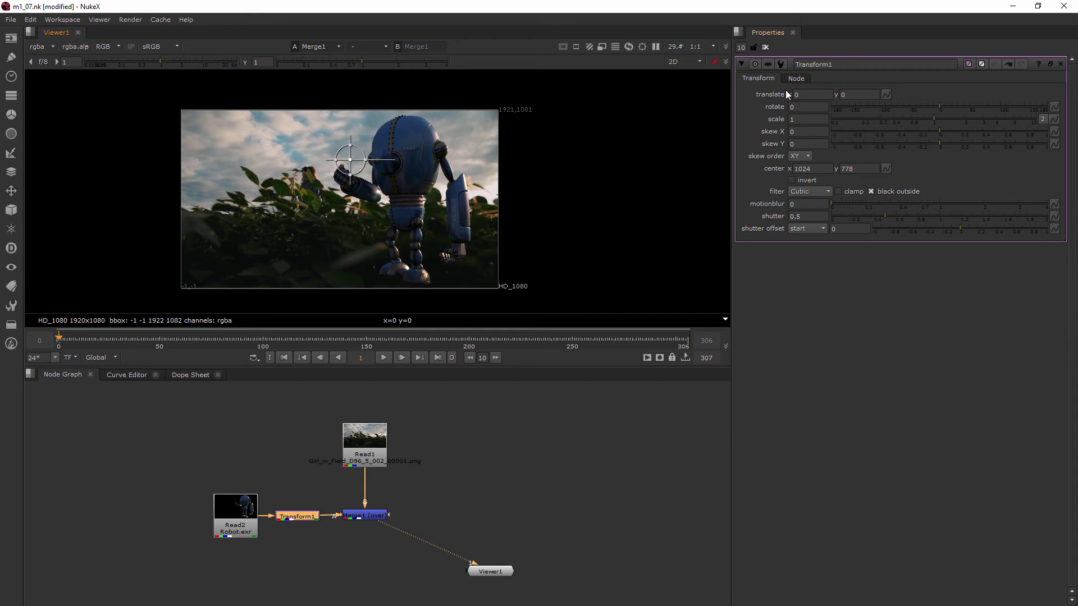
pyautogui.moveTo(937, 105)
pyautogui.mouseDown()
pyautogui.moveTo(985, 113)
pyautogui.moveTo(915, 107)
pyautogui.mouseUp()
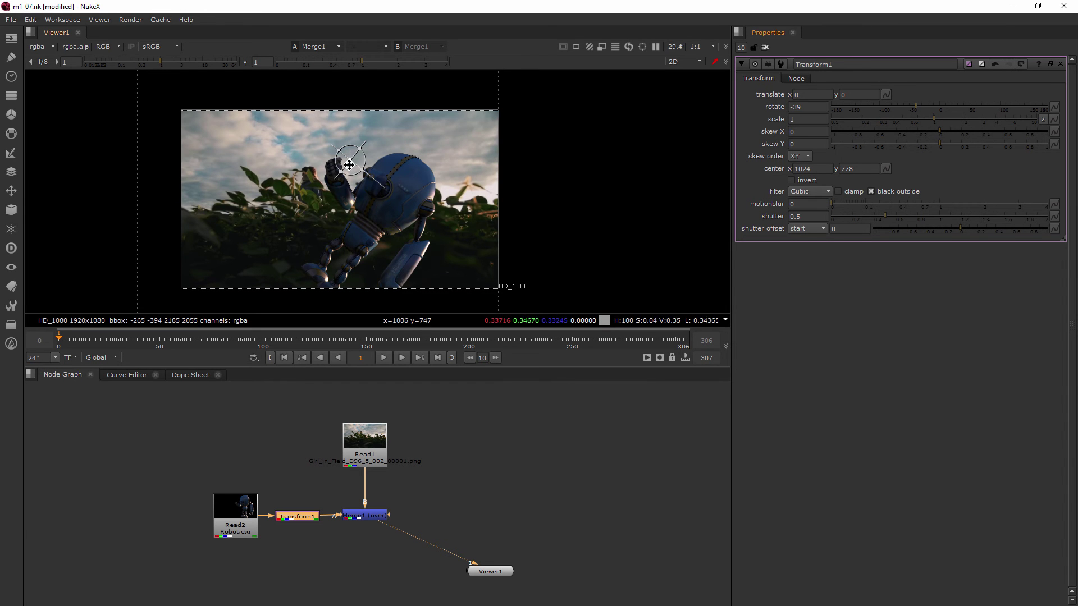
pyautogui.hotkey('ctrl', 'z')
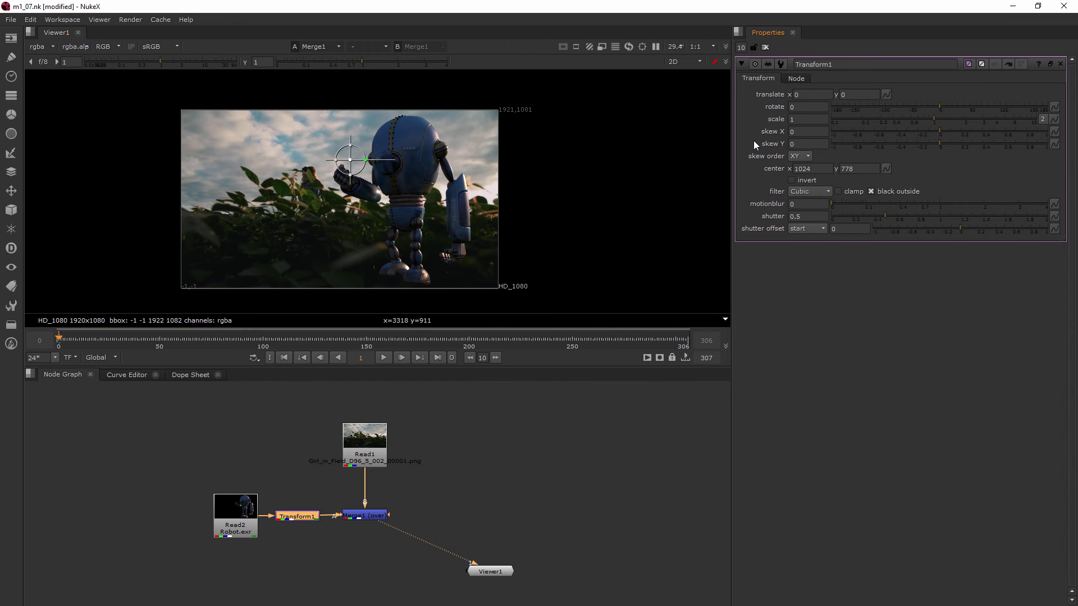
# Set Transform1's center x to 1000 and change it to 500, trying a scale of about 1.12 from that pivot and undoing it.
pyautogui.click(815, 169)
pyautogui.press('Return')
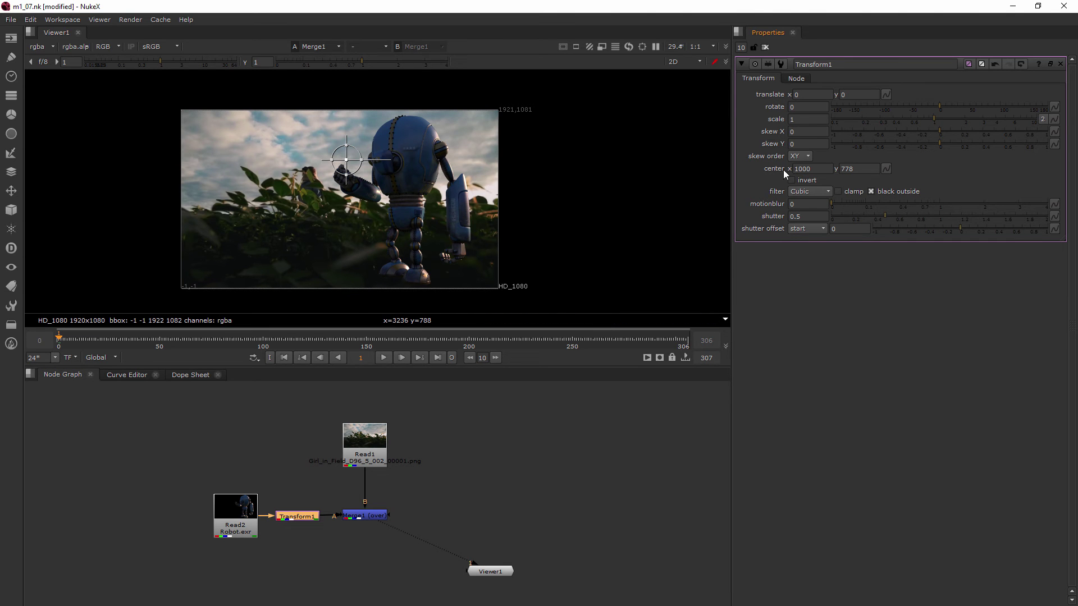
pyautogui.doubleClick(821, 169)
pyautogui.write('500')
pyautogui.press('Return')
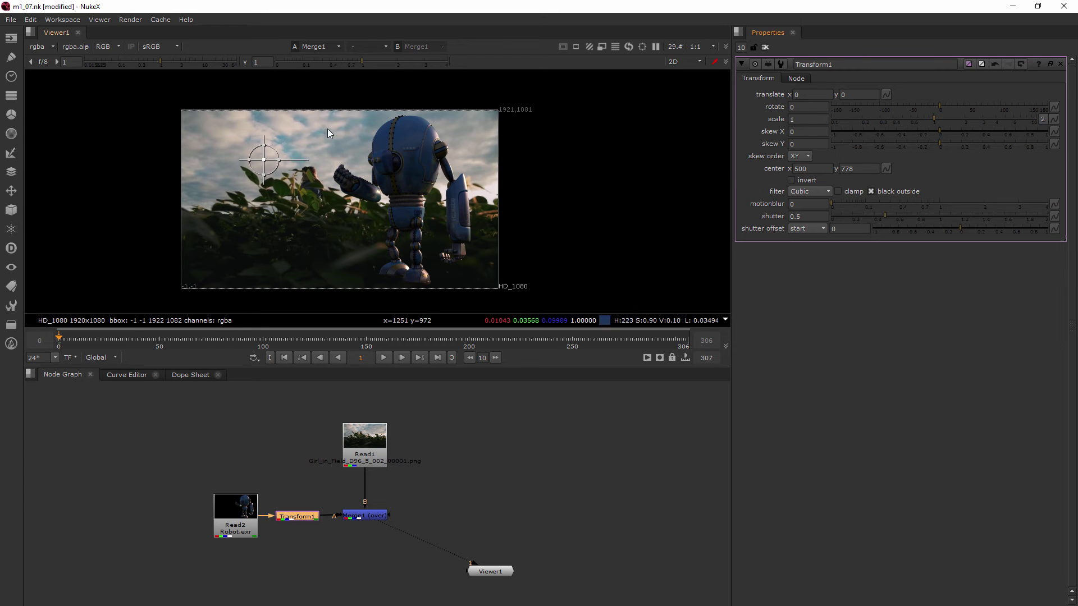
pyautogui.moveTo(939, 106); pyautogui.dragTo(926, 128)
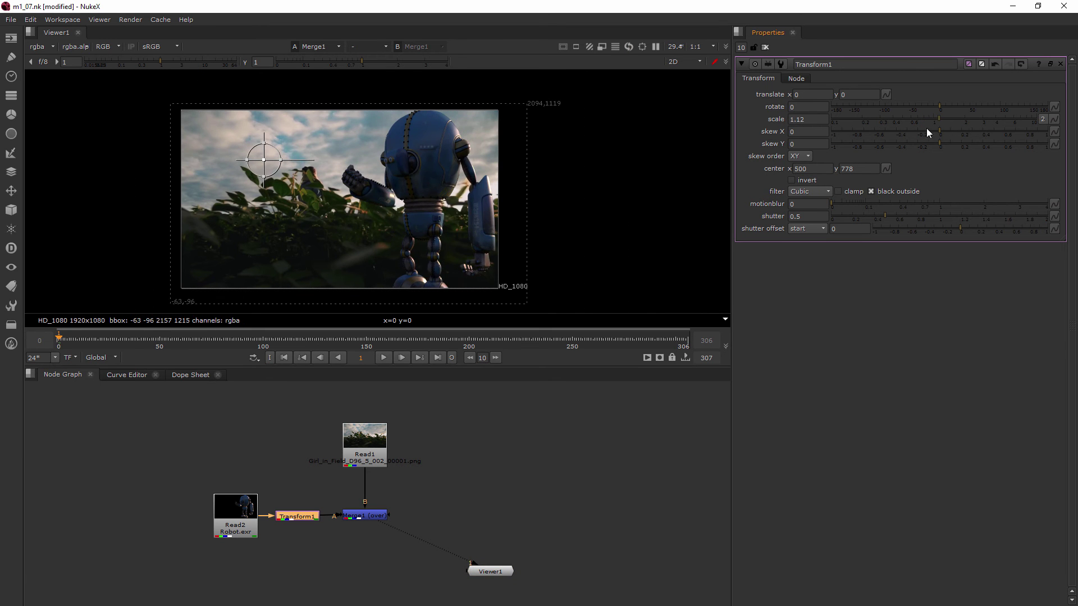
pyautogui.hotkey('ctrl', 'z')
# Set Transform1's center x to 1500 and refine it to 1200 so the pivot sits on the robot.
pyautogui.click(798, 169)
pyautogui.write('15')
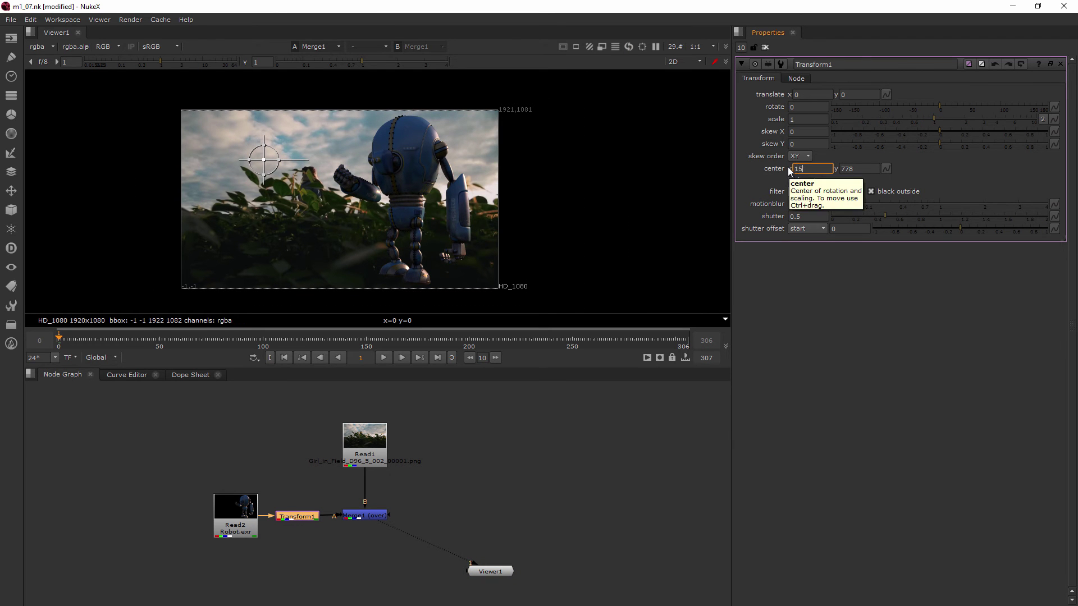
pyautogui.write('00')
pyautogui.press('Return')
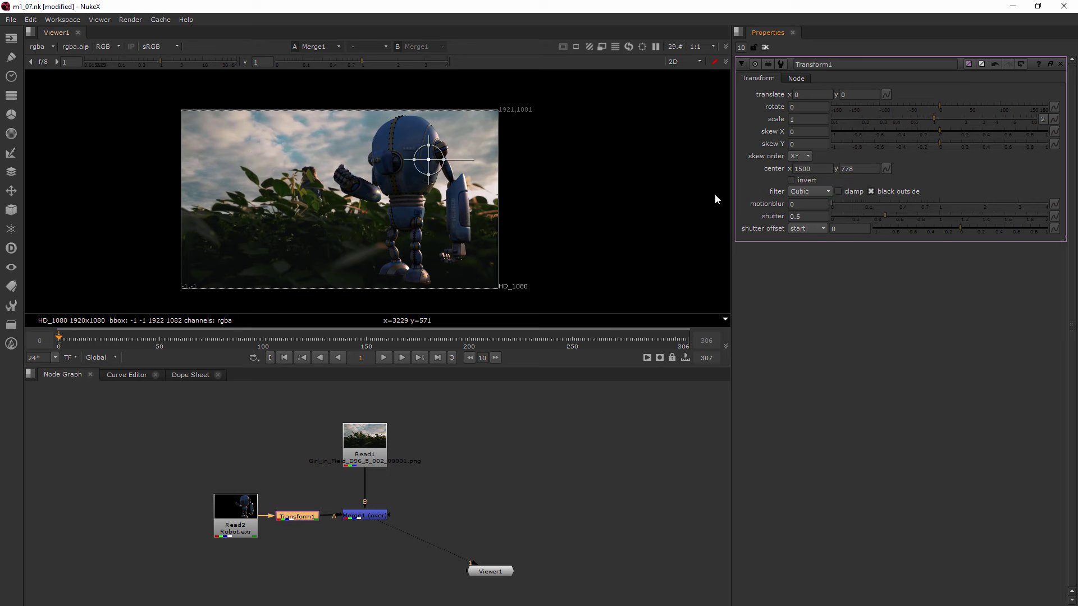
pyautogui.click(798, 169)
pyautogui.press('Return')
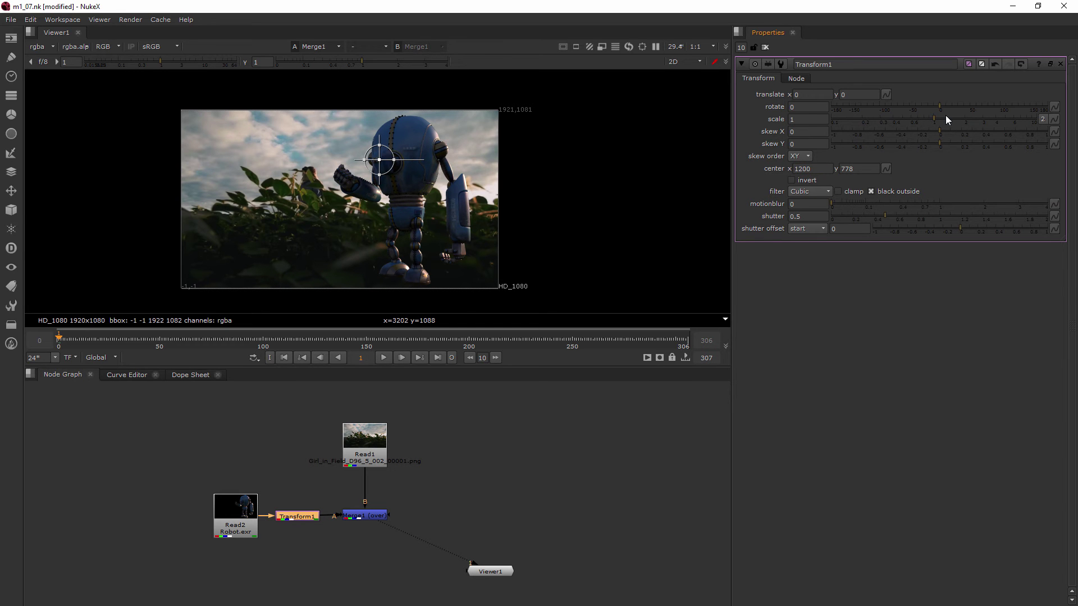
# Try enlarging the robot from the new pivot to a scale of about 2.08, and undo the scaling.
pyautogui.moveTo(945, 121)
pyautogui.mouseDown()
pyautogui.moveTo(972, 126)
pyautogui.moveTo(915, 126)
pyautogui.moveTo(991, 141)
pyautogui.moveTo(922, 130)
pyautogui.moveTo(962, 133)
pyautogui.moveTo(942, 133)
pyautogui.mouseUp()
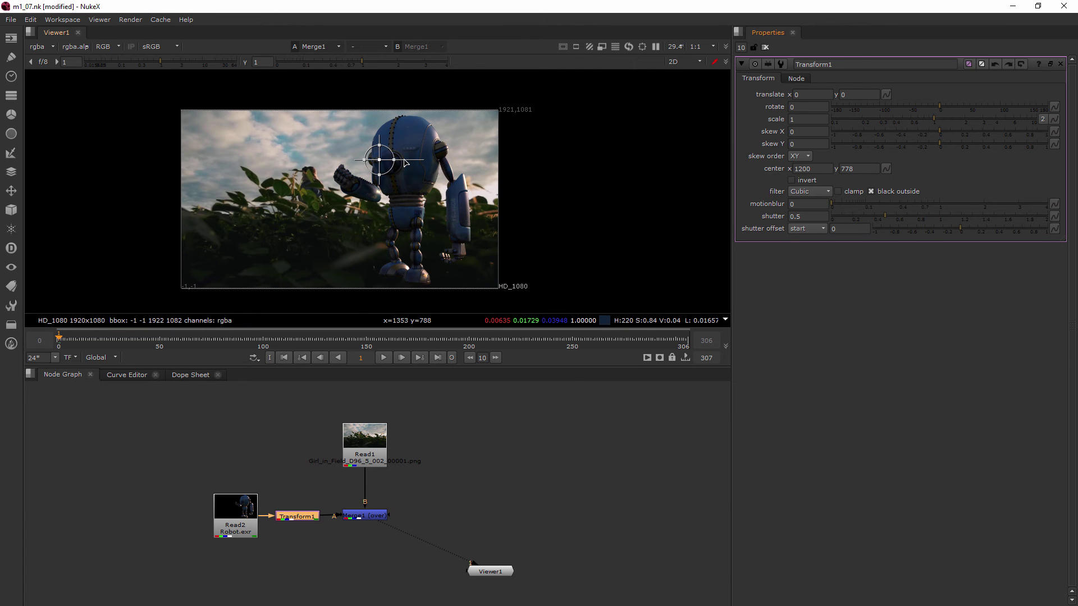
pyautogui.moveTo(389, 152); pyautogui.dragTo(405, 142)
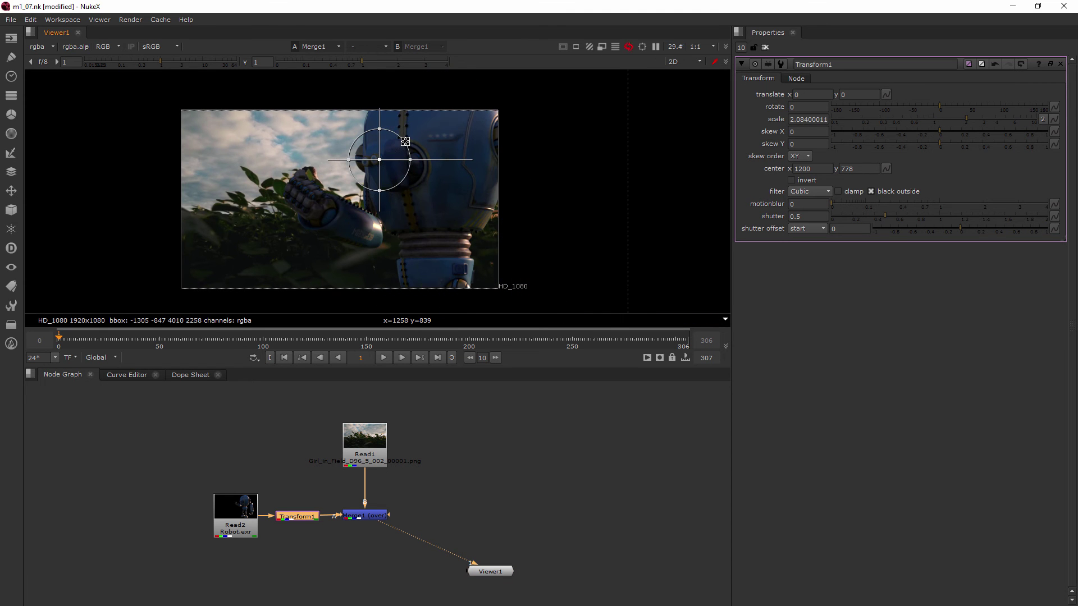
pyautogui.hotkey('ctrl', 'z')
pyautogui.hotkey('ctrl', 'z')
pyautogui.hotkey('ctrl', 'z')
pyautogui.hotkey('ctrl', 'z')
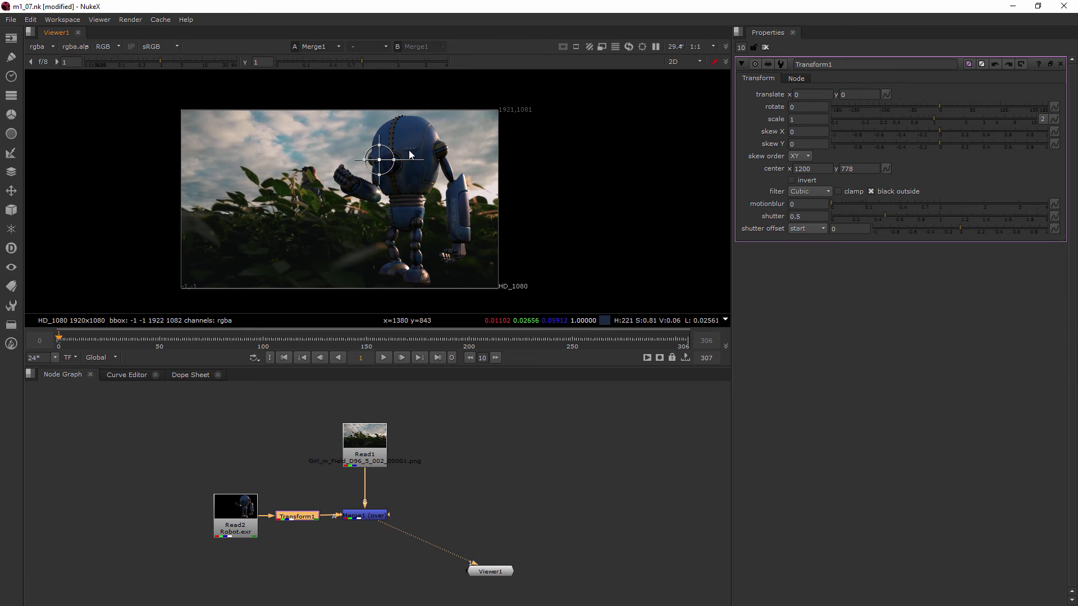
# Try rotating and scaling the robot with the on-screen transform handles, including a scale of about 1.8, and undo each change.
pyautogui.moveTo(409, 160); pyautogui.dragTo(435, 200)
pyautogui.hotkey('ctrl', 'z')
pyautogui.moveTo(380, 162); pyautogui.dragTo(349, 145)
pyautogui.hotkey('ctrl', 'z')
pyautogui.hotkey('ctrl', 'z')
pyautogui.hotkey('ctrl', 'z')
pyautogui.hotkey('ctrl', 'z')
pyautogui.hotkey('ctrl', 'z')
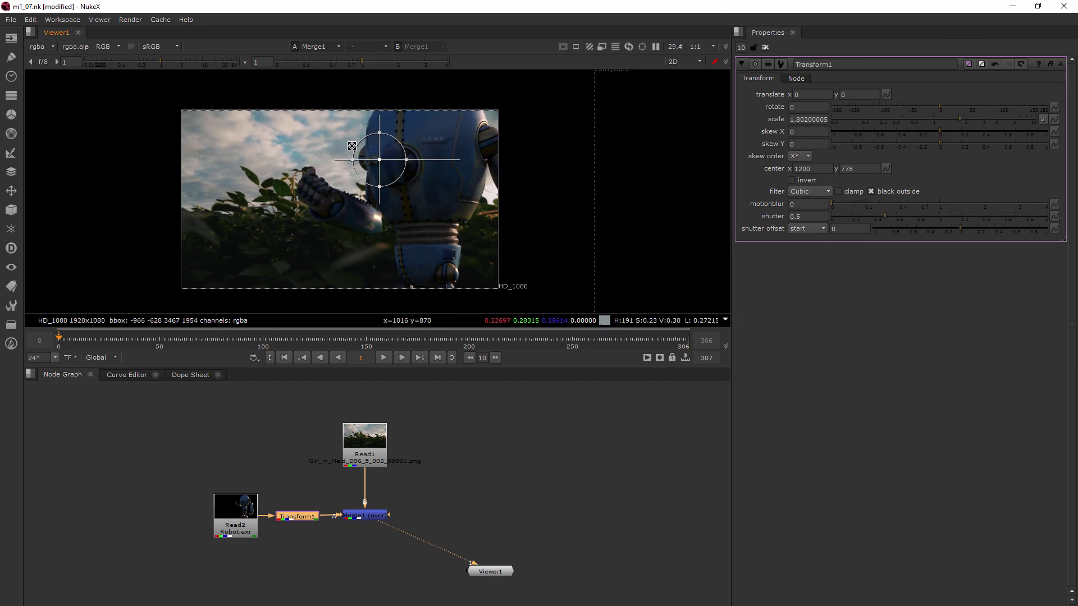
pyautogui.hotkey('ctrl', 'z')
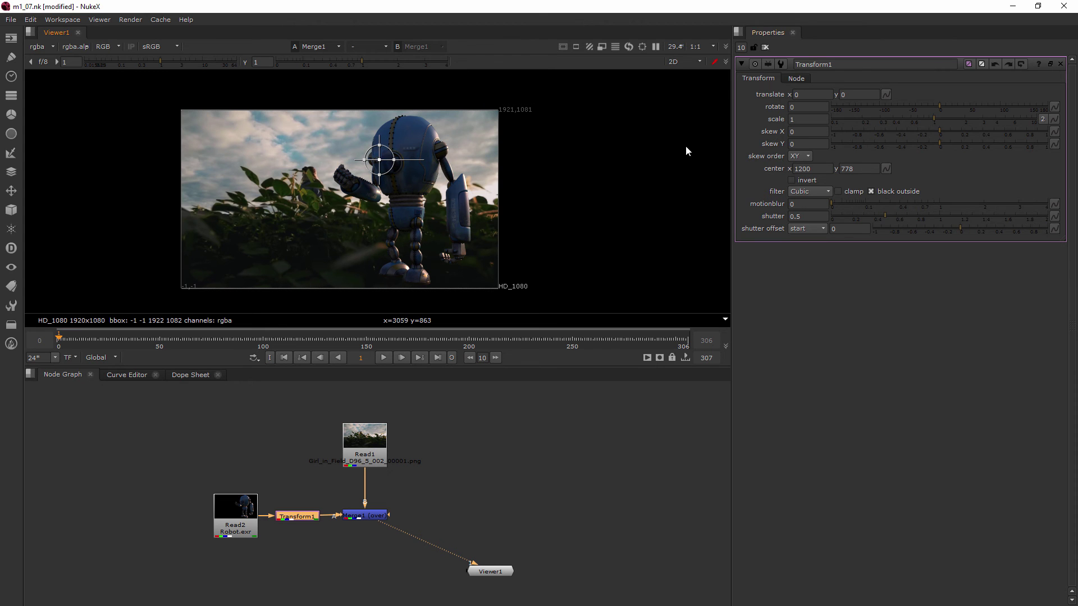
pyautogui.moveTo(940, 131)
pyautogui.mouseDown()
pyautogui.moveTo(1006, 140)
pyautogui.moveTo(796, 139)
pyautogui.moveTo(996, 134)
pyautogui.moveTo(897, 146)
pyautogui.moveTo(976, 147)
pyautogui.moveTo(907, 150)
pyautogui.moveTo(958, 144)
pyautogui.moveTo(941, 145)
pyautogui.mouseUp()
pyautogui.click(803, 158)
pyautogui.click(860, 150)
# Set keyframes on Transform1's translate x and translate y at frame 1.
pyautogui.rightClick(815, 96)
pyautogui.click(845, 97)
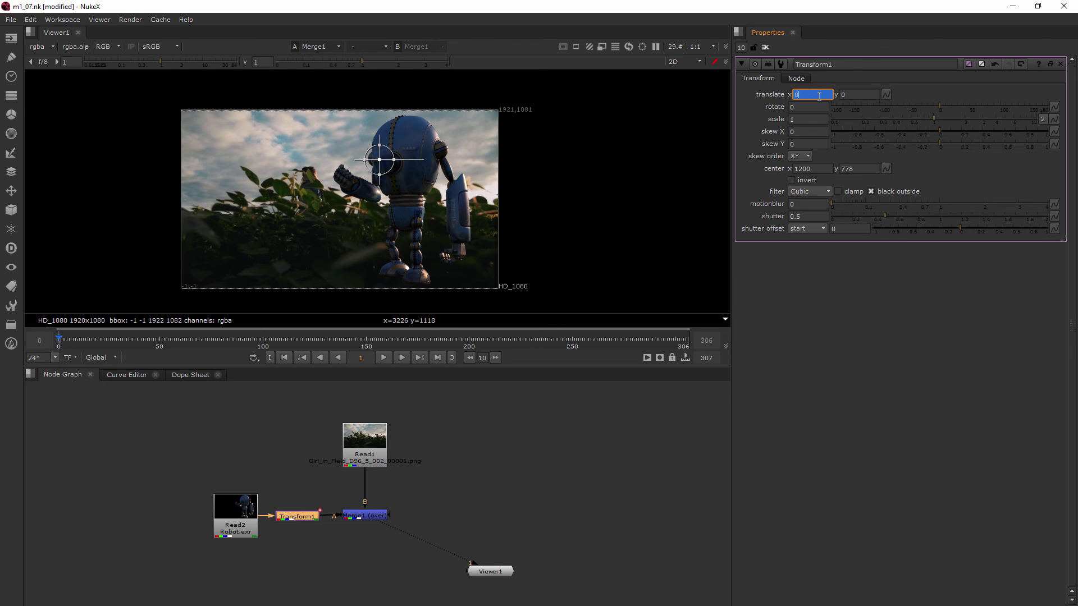
pyautogui.click(859, 95)
pyautogui.rightClick(860, 97)
pyautogui.click(888, 102)
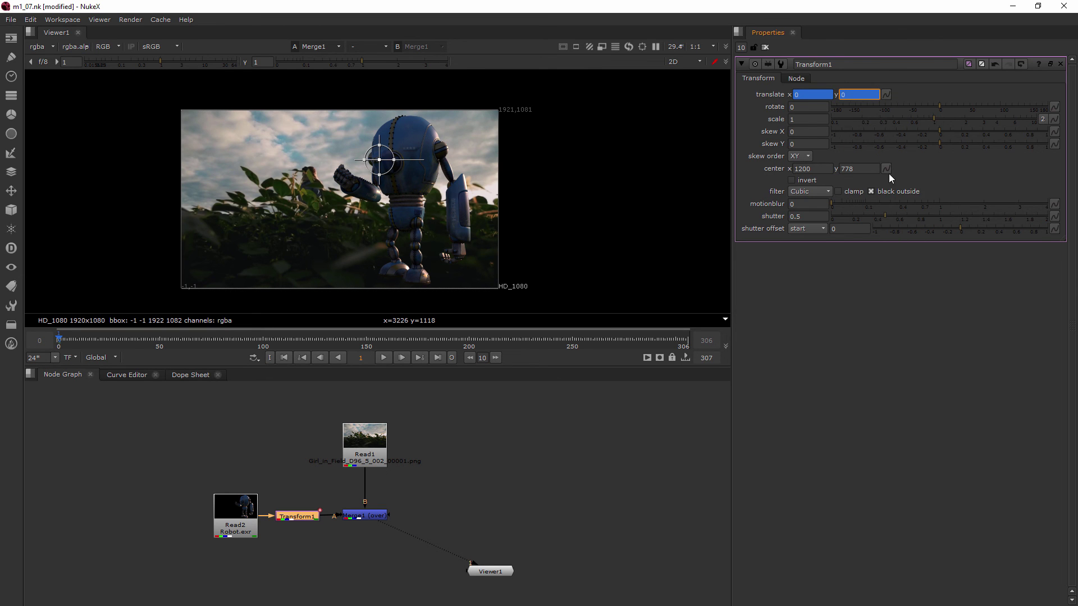
# Move the robot across the field and keyframe its position at translate x -752, y -50 on frame 41.
pyautogui.moveTo(373, 159); pyautogui.dragTo(221, 192)
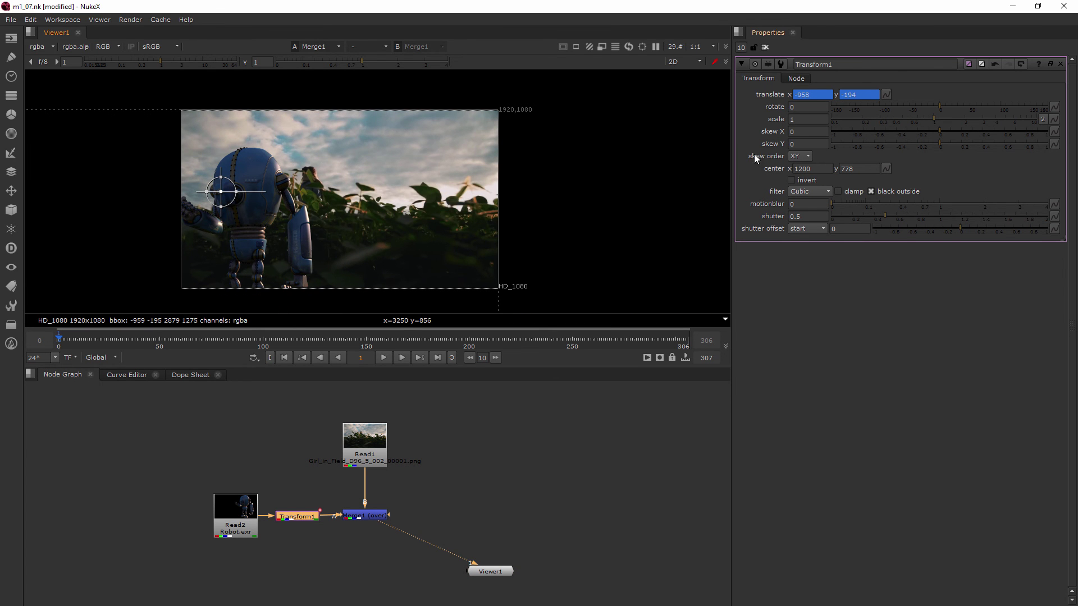
pyautogui.moveTo(222, 191); pyautogui.dragTo(255, 168)
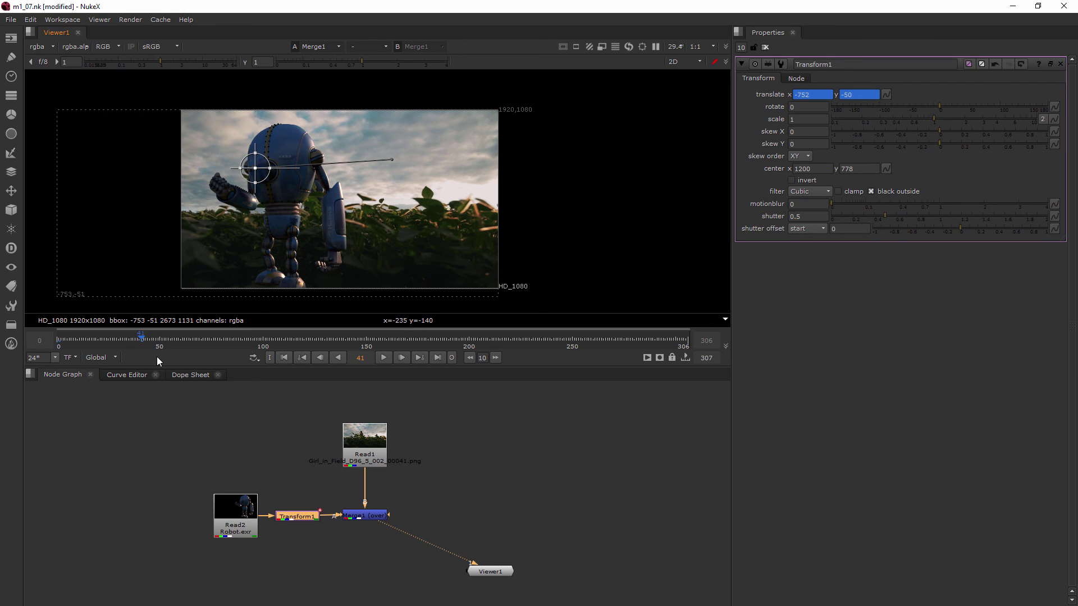
# Play the robot's movement from frame 1, stop the playback and return to frame 1.
pyautogui.click(58, 339)
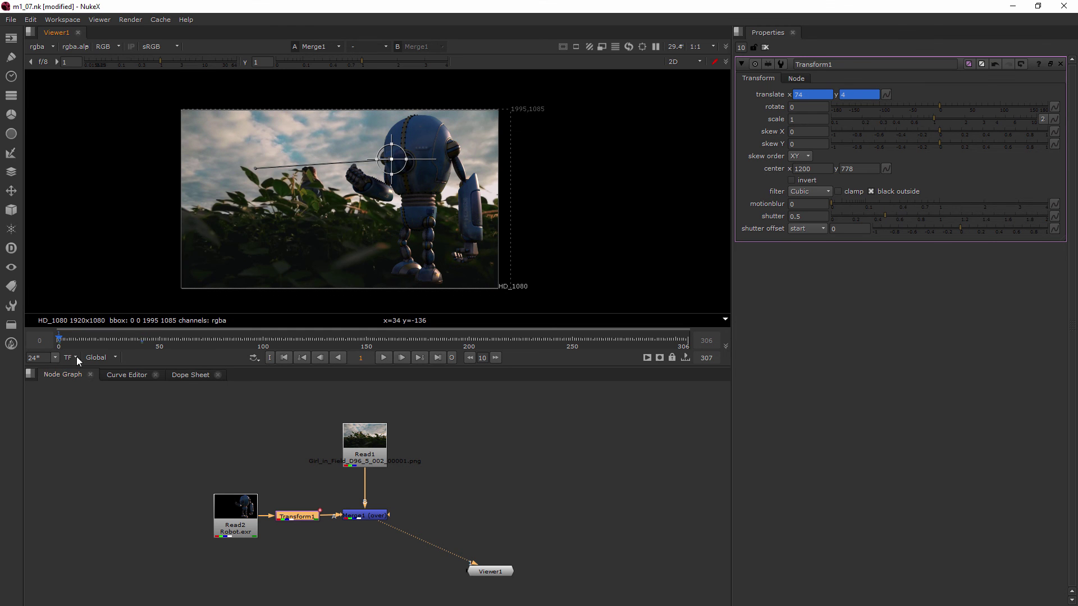
pyautogui.click(385, 358)
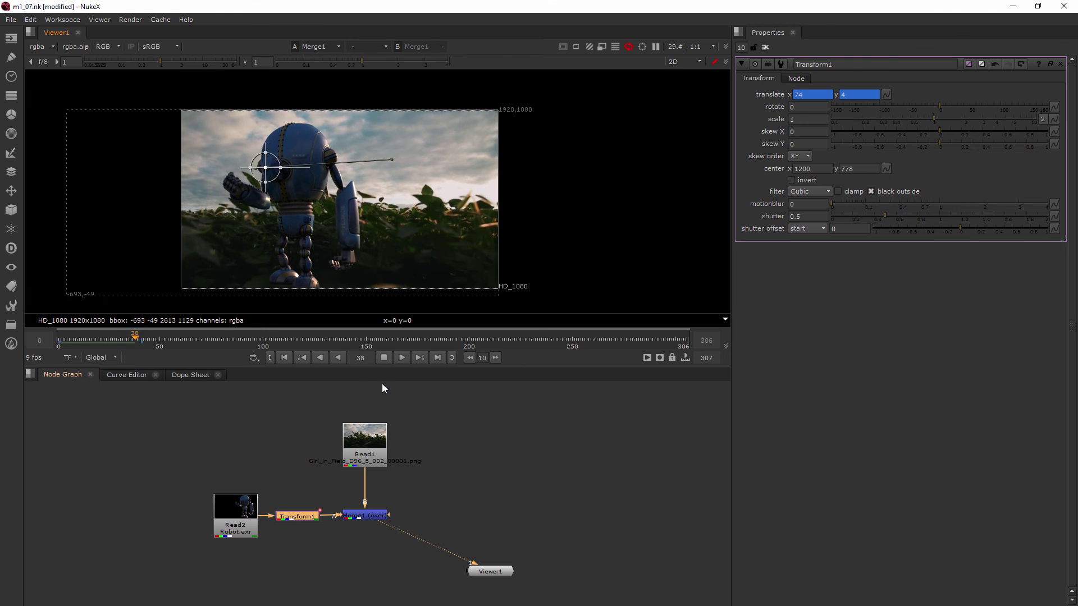
pyautogui.click(383, 357)
pyautogui.click(58, 341)
pyautogui.click(61, 341)
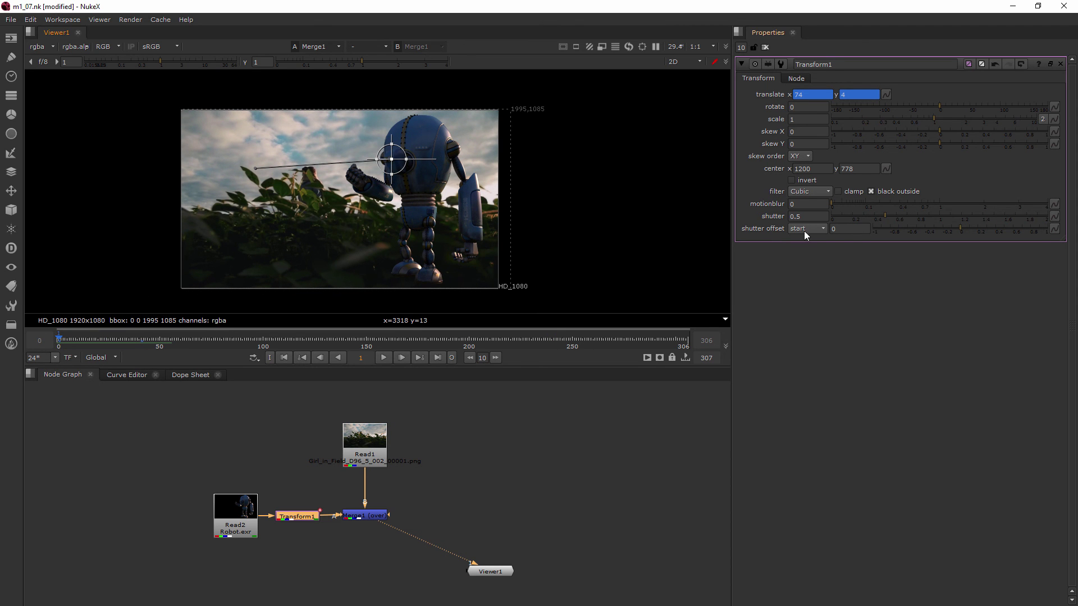
# Set Transform1's motionblur to 0.185 and shutter to 0.98 while previewing the robot's movement in playback.
pyautogui.moveTo(847, 207); pyautogui.dragTo(877, 209)
pyautogui.click(384, 357)
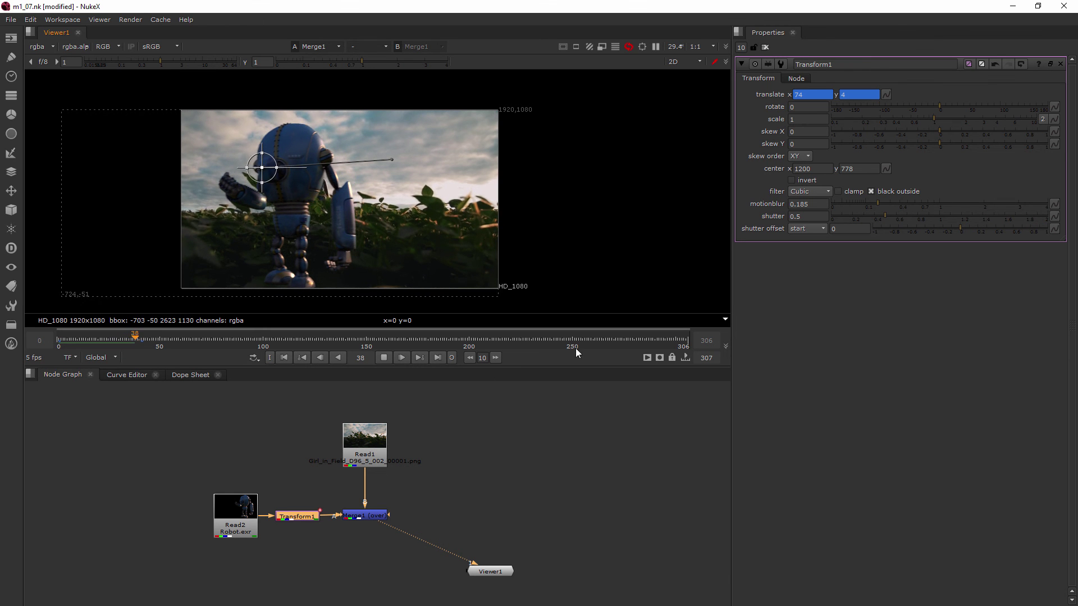
pyautogui.moveTo(900, 218); pyautogui.dragTo(937, 217)
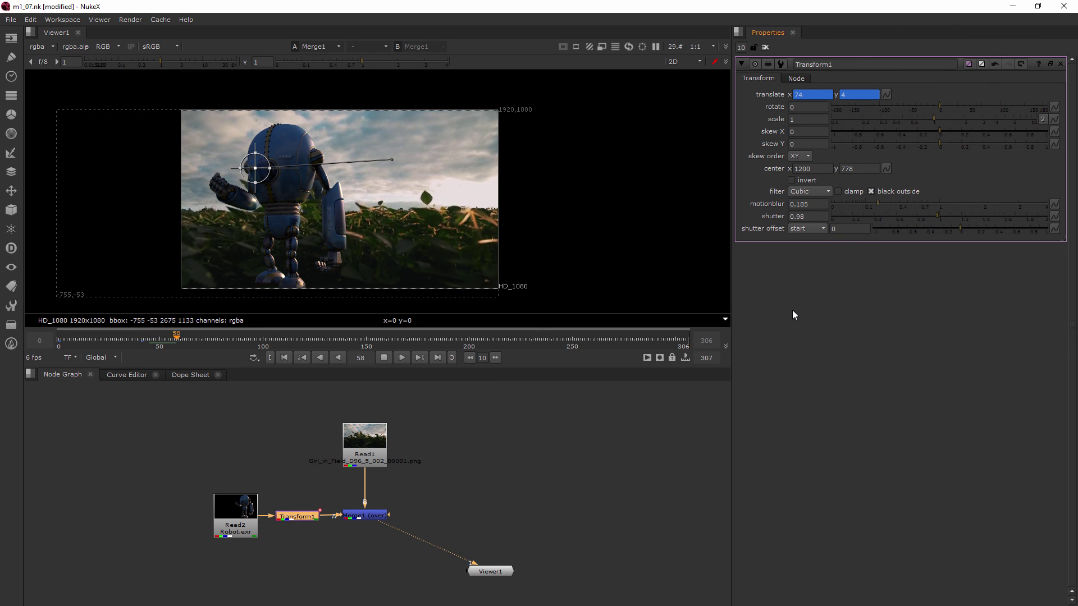
pyautogui.click(385, 357)
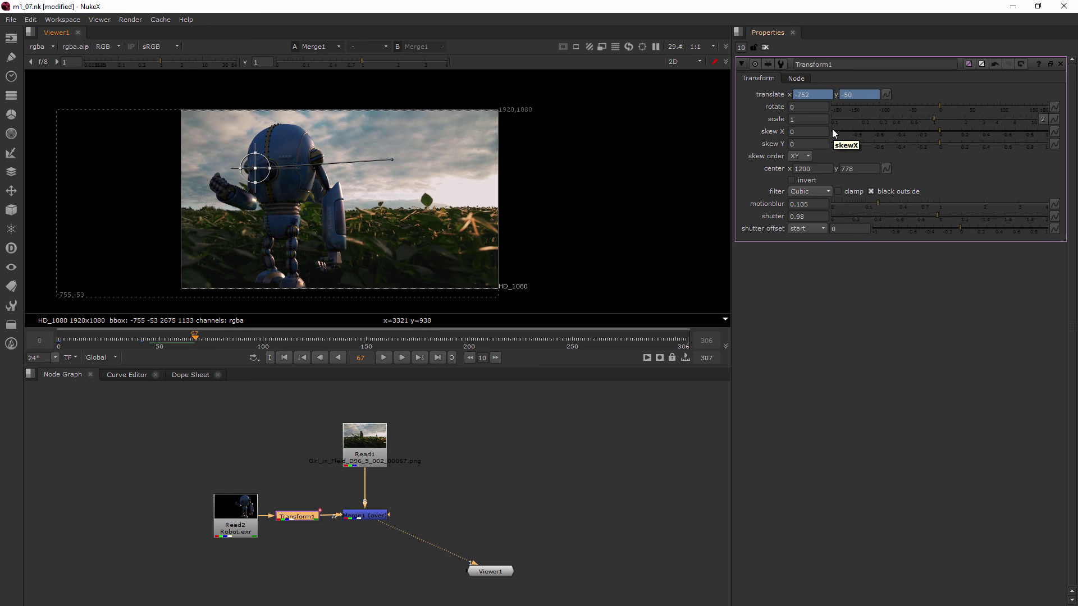
# Shift the Transform1 node slightly closer to Merge1 in the node graph.
pyautogui.moveTo(294, 520); pyautogui.dragTo(297, 534)
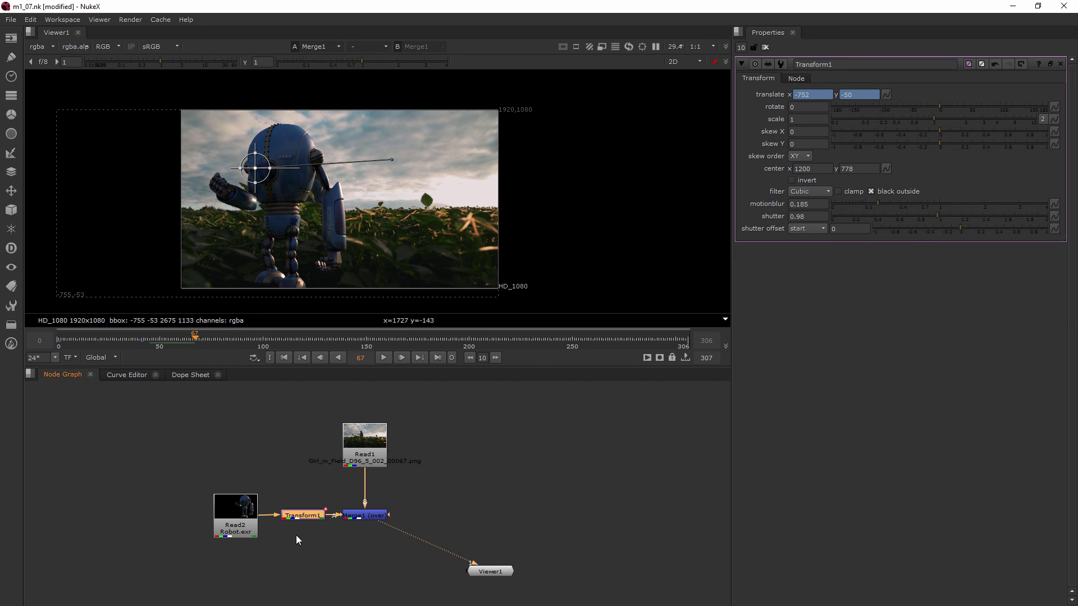